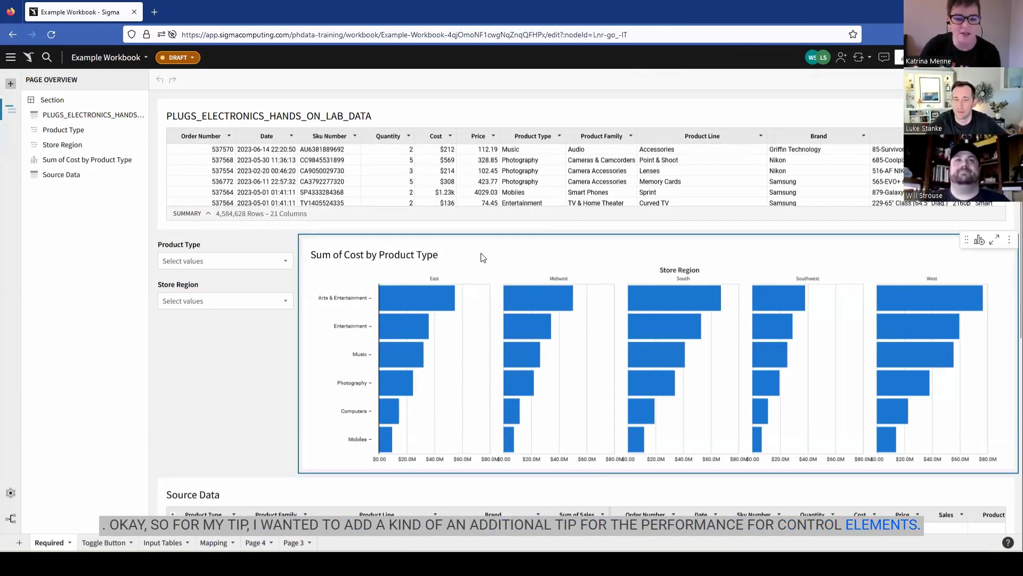
Mark the Product Type filter control as Required in its settings.
{"action": "left_click", "coordinate": [480, 253]}
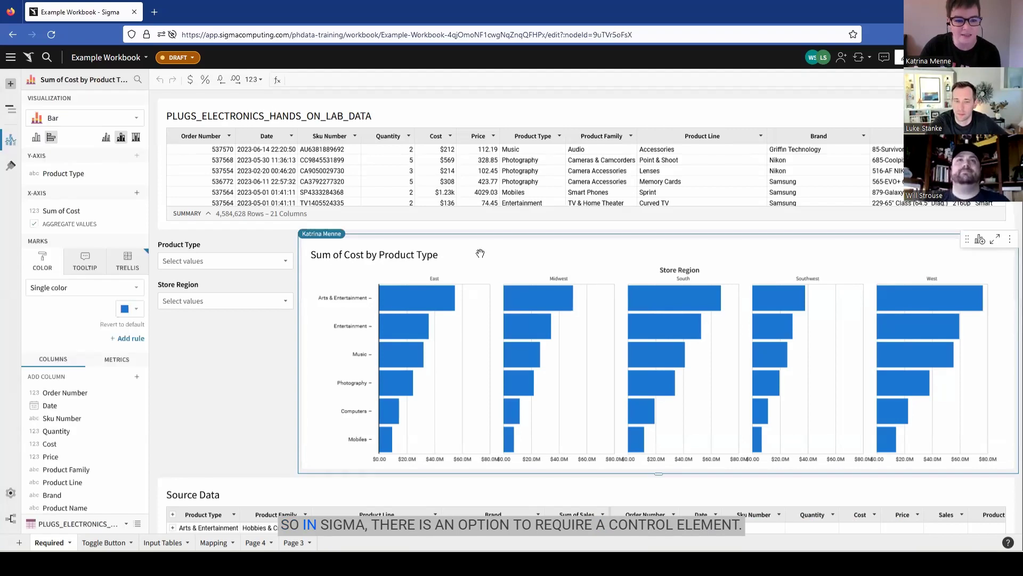
{"action": "left_click", "coordinate": [229, 244]}
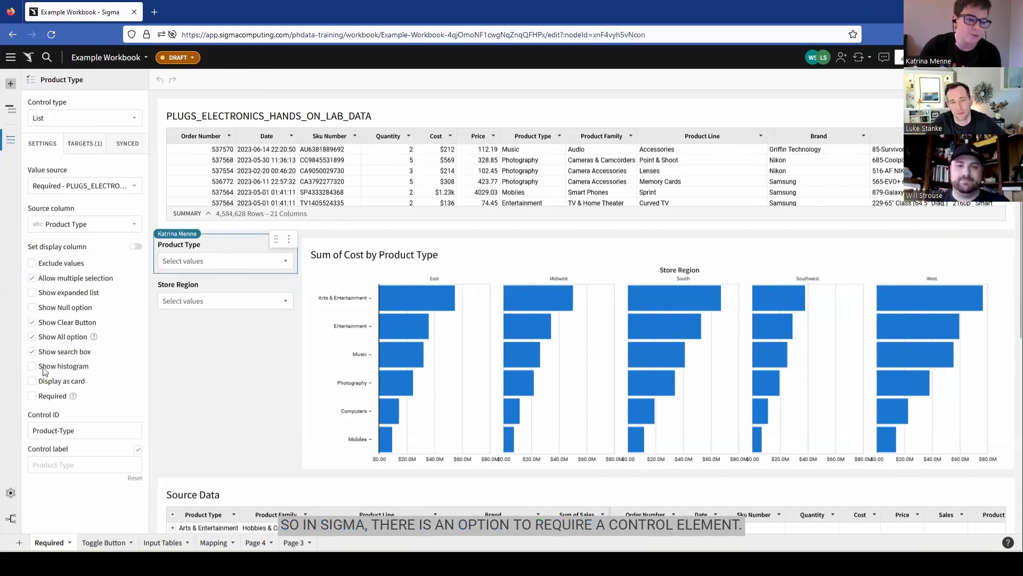
{"action": "left_click", "coordinate": [32, 396]}
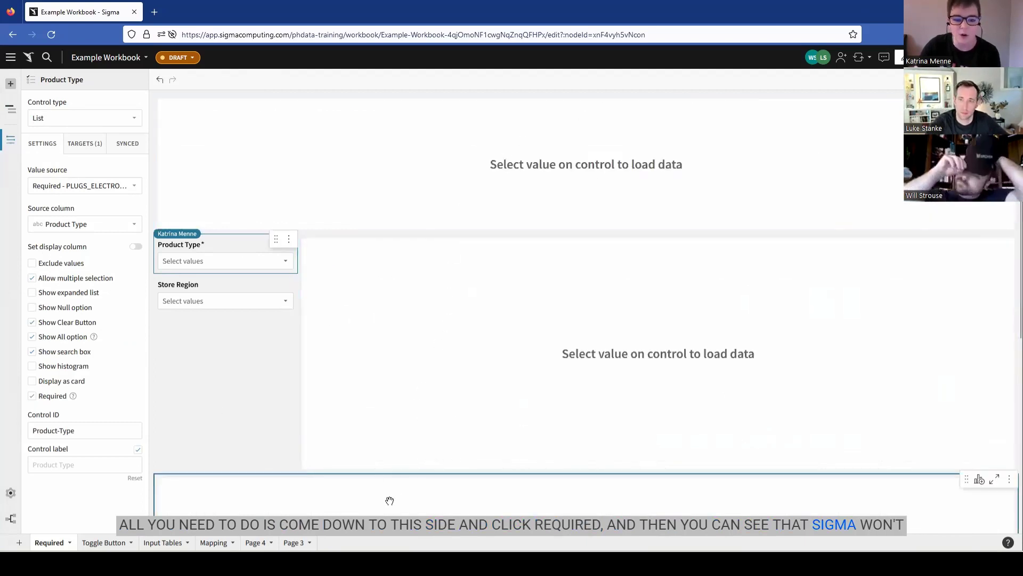
Test the required filter by choosing Entertainment, then clearing it so nothing loads.
{"action": "left_click", "coordinate": [218, 262]}
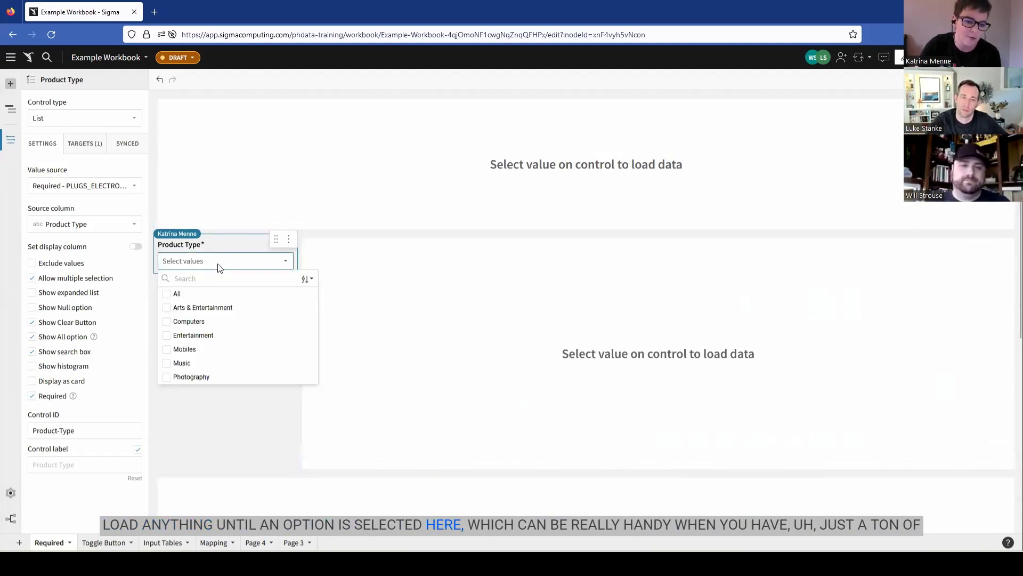
{"action": "left_click", "coordinate": [166, 336]}
{"action": "left_click", "coordinate": [234, 409]}
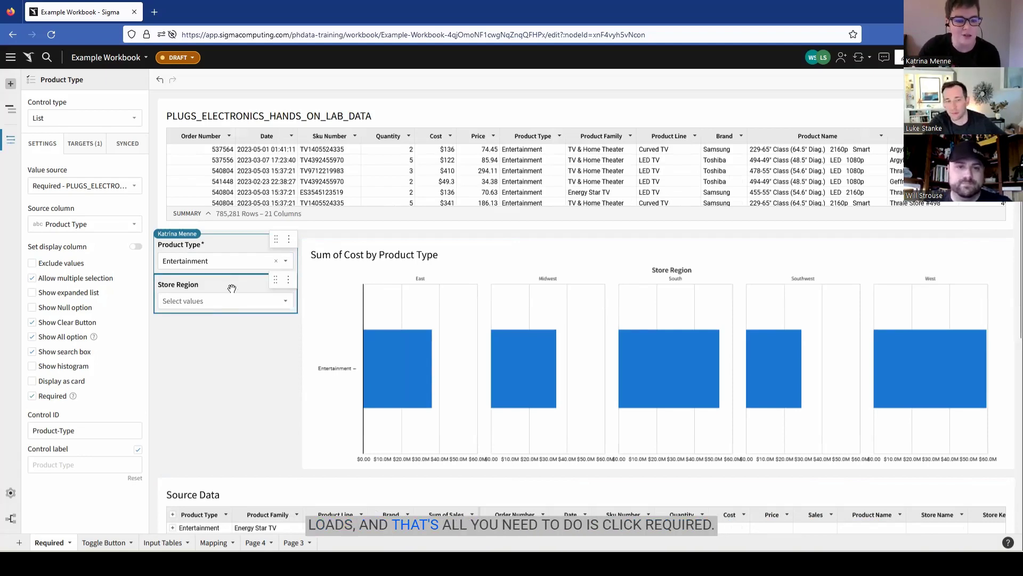
{"action": "left_click", "coordinate": [236, 265]}
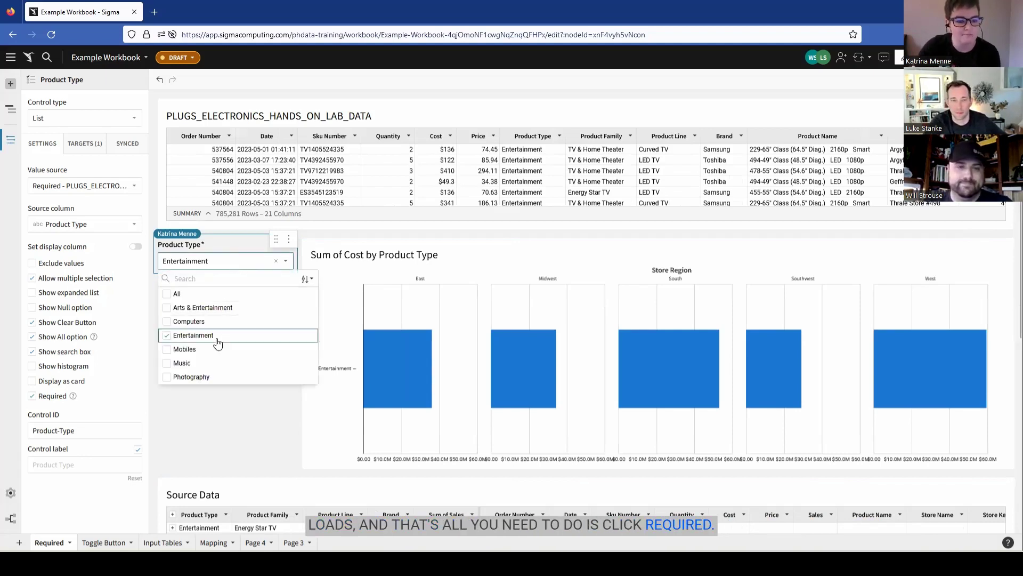
{"action": "left_click", "coordinate": [212, 337]}
{"action": "left_click", "coordinate": [254, 431]}
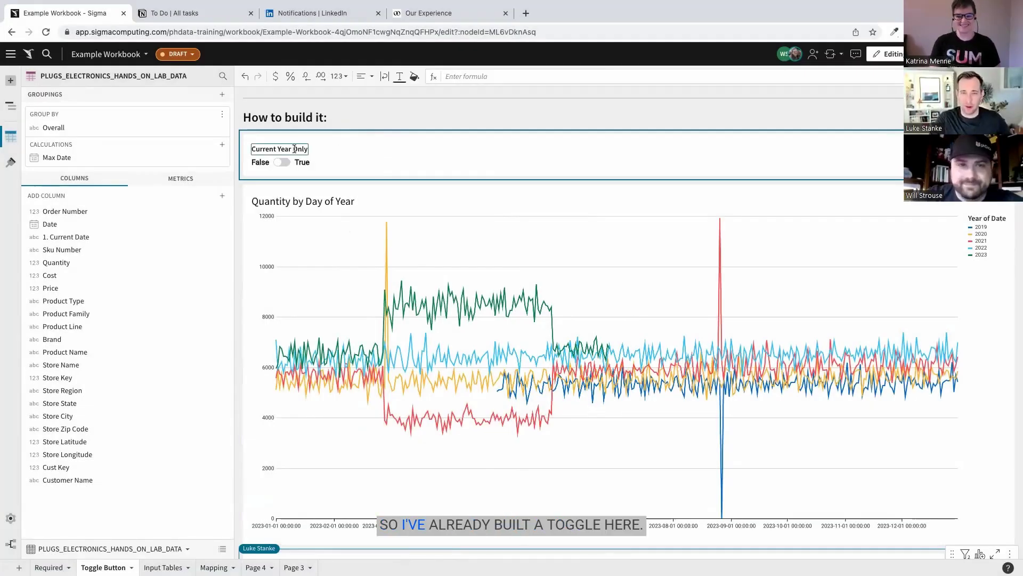
Inspect the Current Year Only switch's control ID and try flipping it.
{"action": "left_click", "coordinate": [330, 145]}
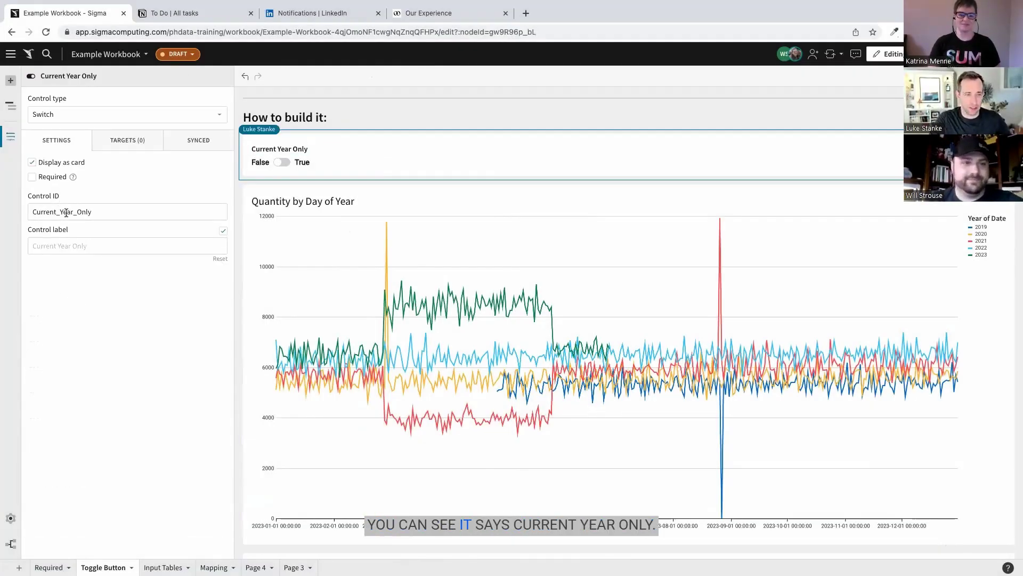
{"action": "double_click", "coordinate": [48, 214]}
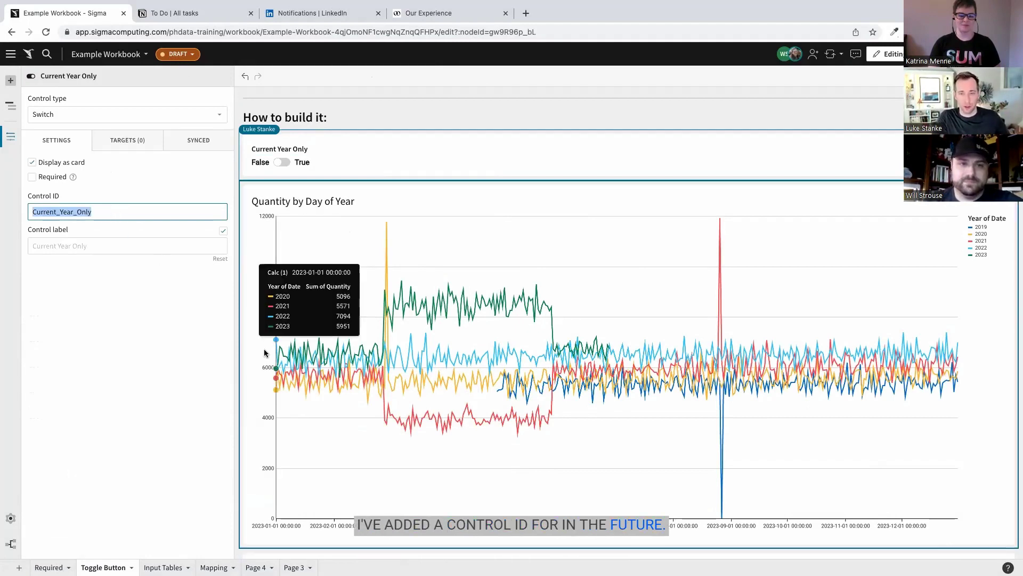
{"action": "left_click", "coordinate": [282, 163]}
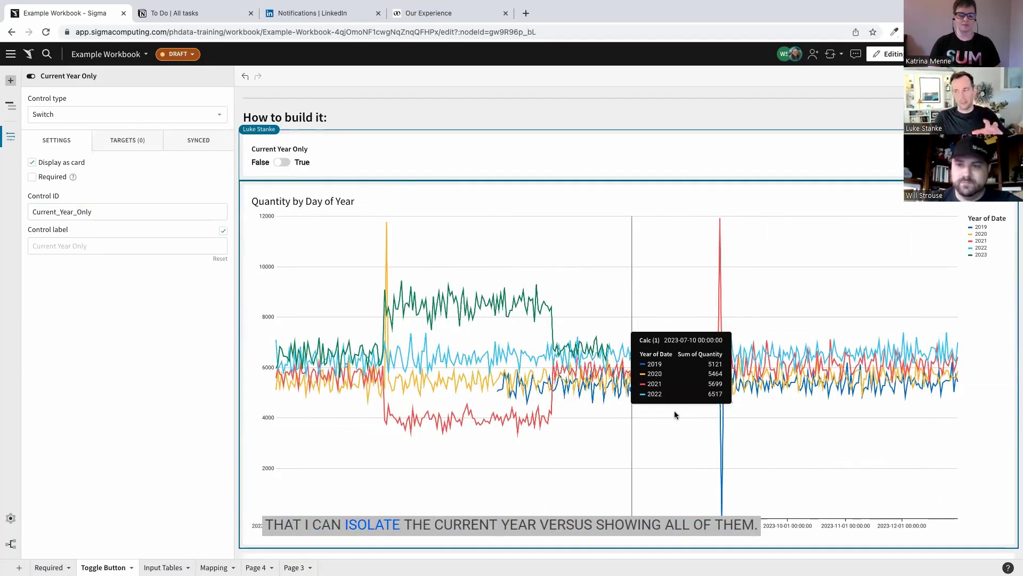
{"action": "scroll", "coordinate": [674, 415], "scroll_direction": "down", "scroll_amount": 3}
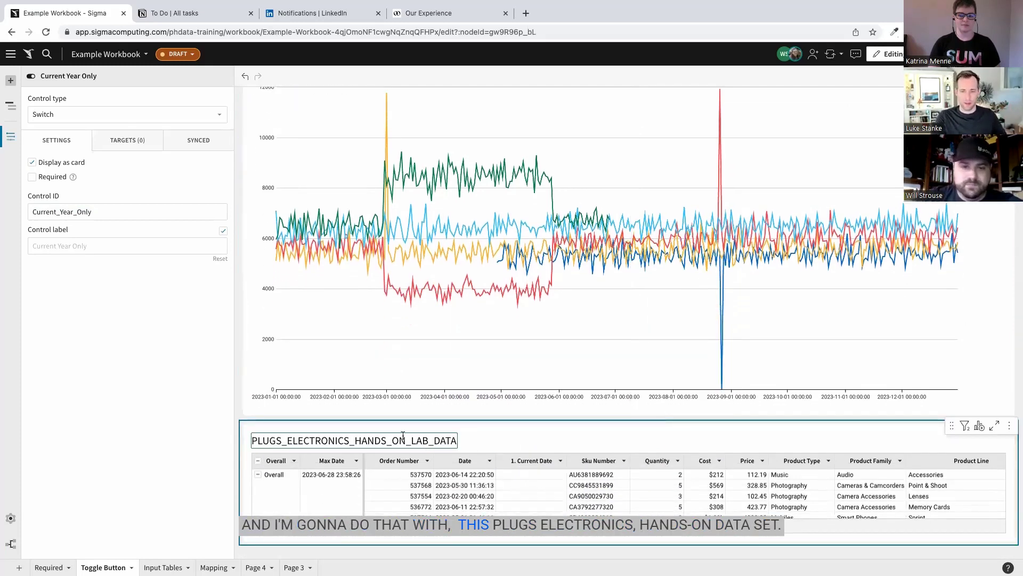
Begin the Current Date formula: If([Current_Year_Only], Year([Date]) ...
{"action": "left_click", "coordinate": [514, 474]}
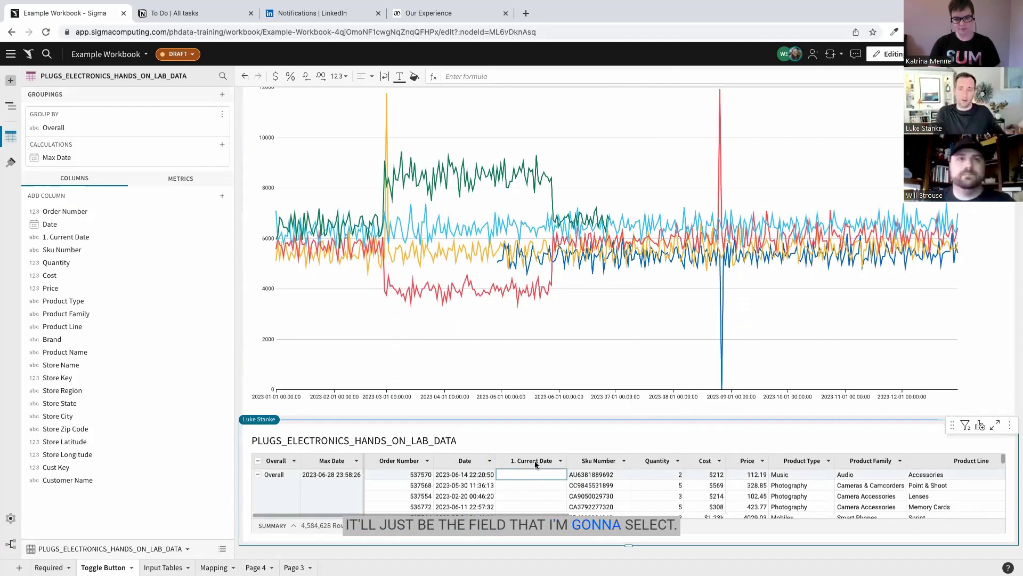
{"action": "left_click", "coordinate": [461, 77]}
{"action": "type", "text": "IF"}
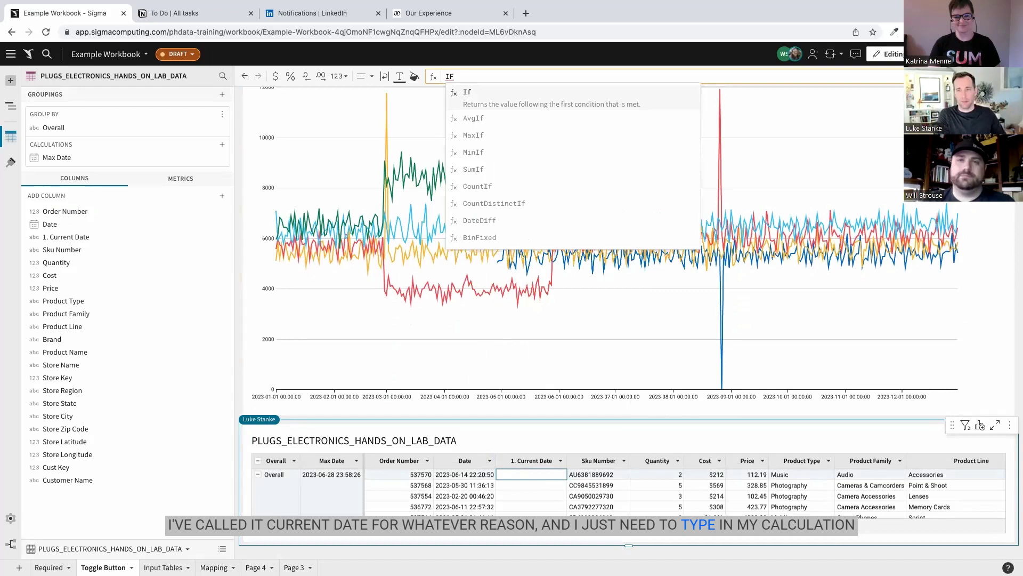
{"action": "key", "text": "Tab"}
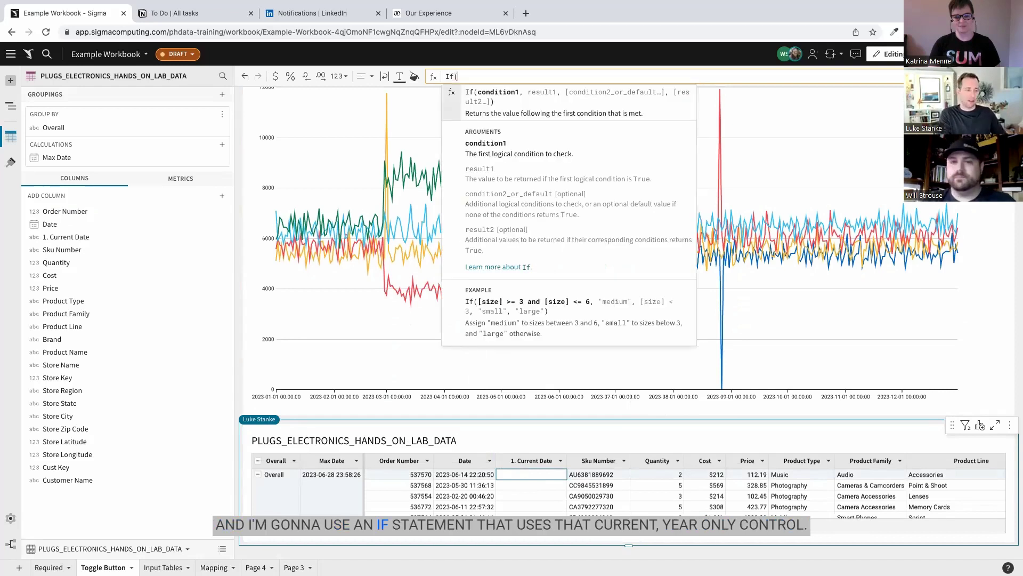
{"action": "type", "text": "Curre"}
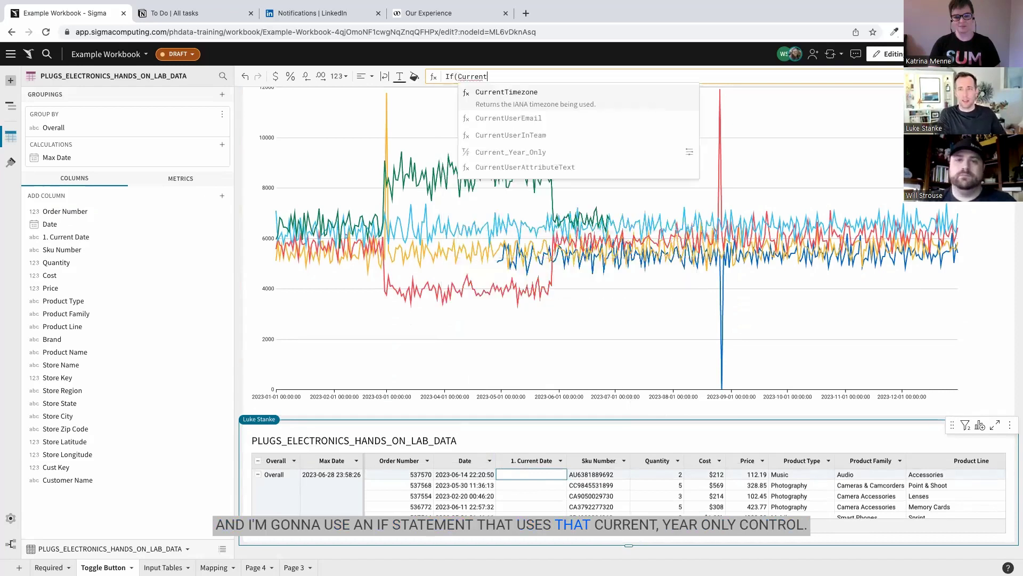
{"action": "type", "text": "nt"}
{"action": "key", "text": "Tab"}
{"action": "type", "text": ", "}
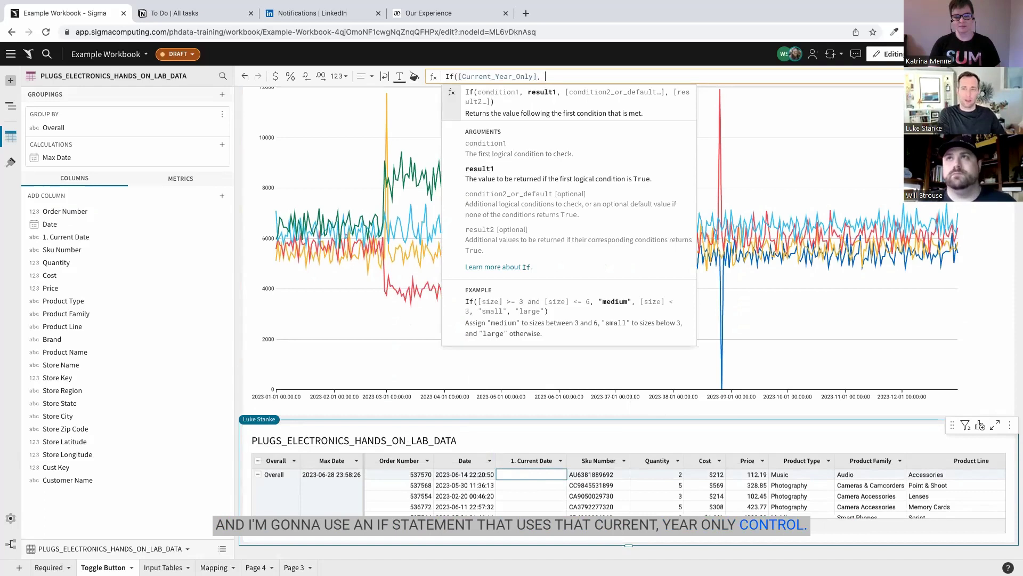
{"action": "type", "text": "Ye"}
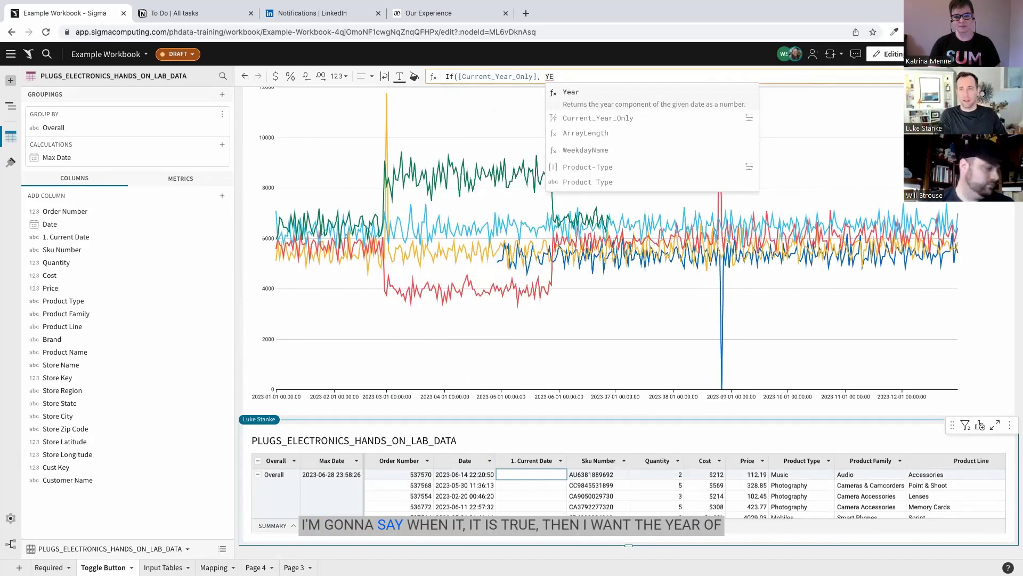
{"action": "key", "text": "Tab"}
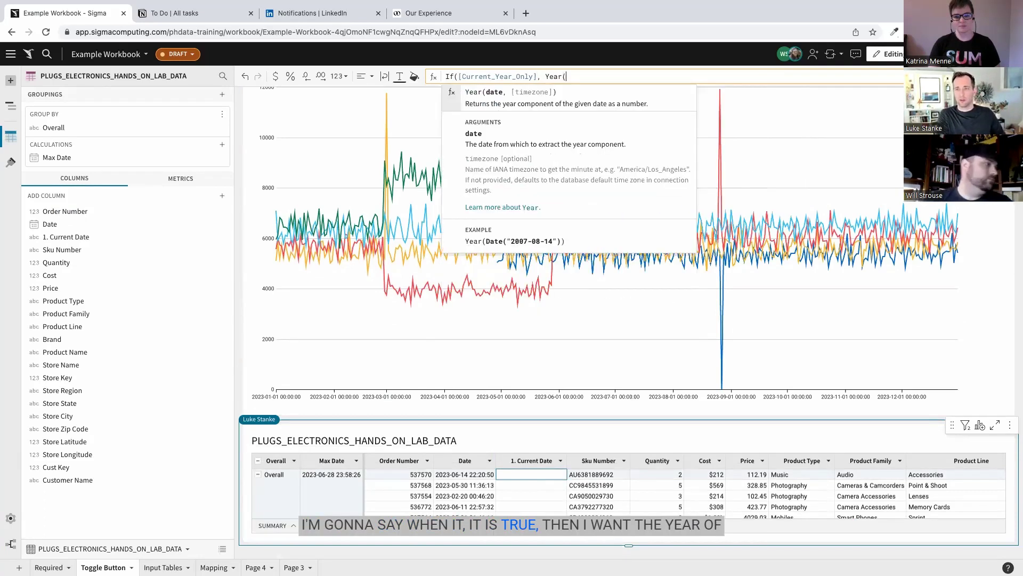
{"action": "type", "text": "Da"}
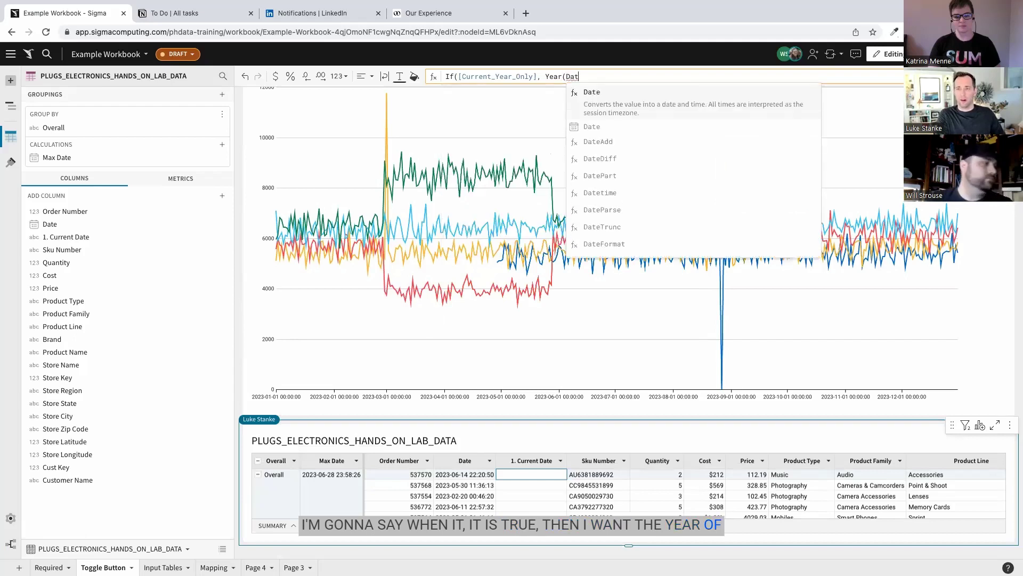
{"action": "type", "text": "t"}
{"action": "key", "text": "Tab"}
{"action": "type", "text": ") = "}
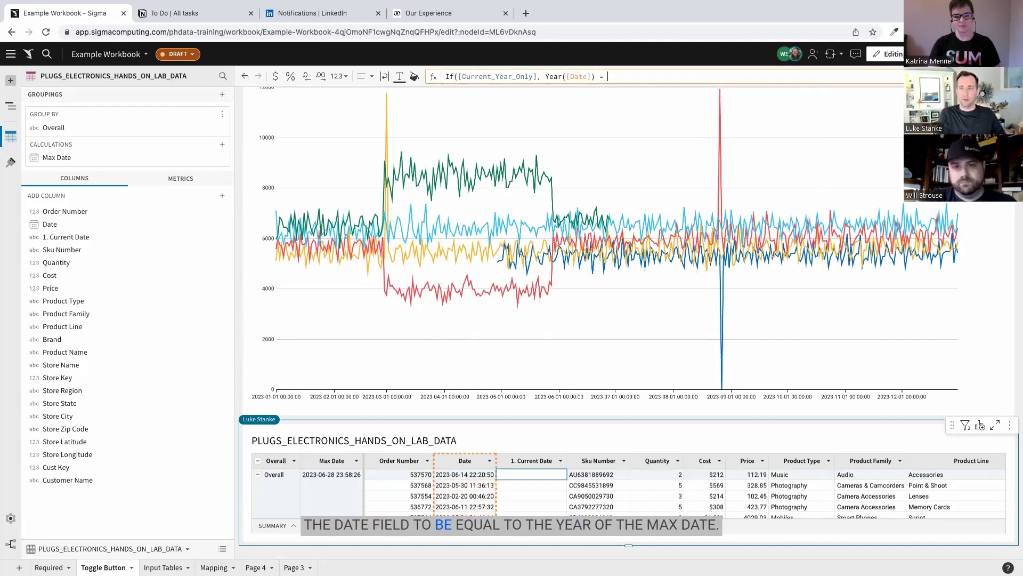
{"action": "type", "text": "Year"}
Complete it as = Year([Max Date]), False) and commit the column formula.
{"action": "key", "text": "Tab"}
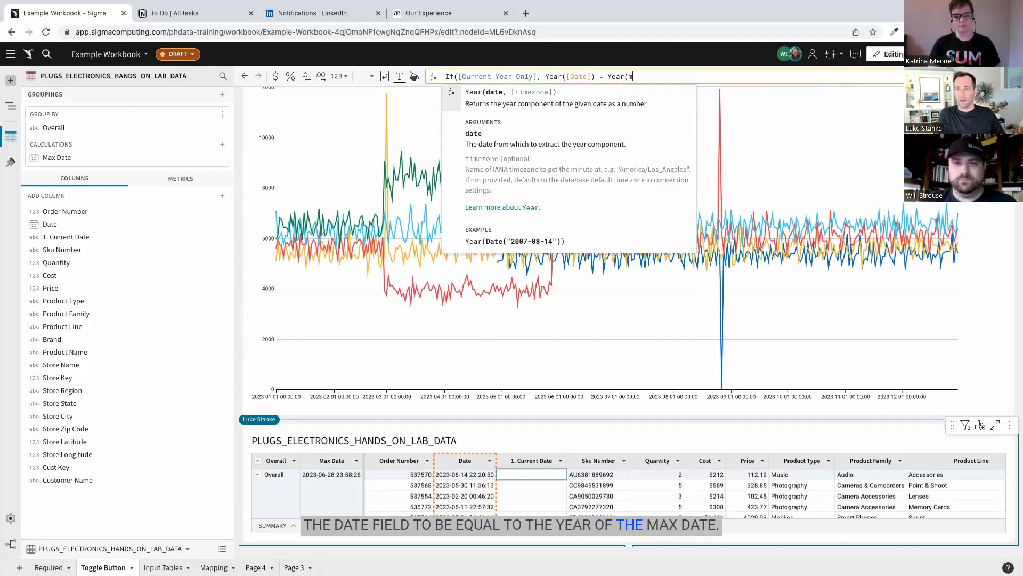
{"action": "type", "text": "ax"}
{"action": "key", "text": "Down"}
{"action": "key", "text": "Down"}
{"action": "key", "text": "Tab"}
{"action": "type", "text": ")"}
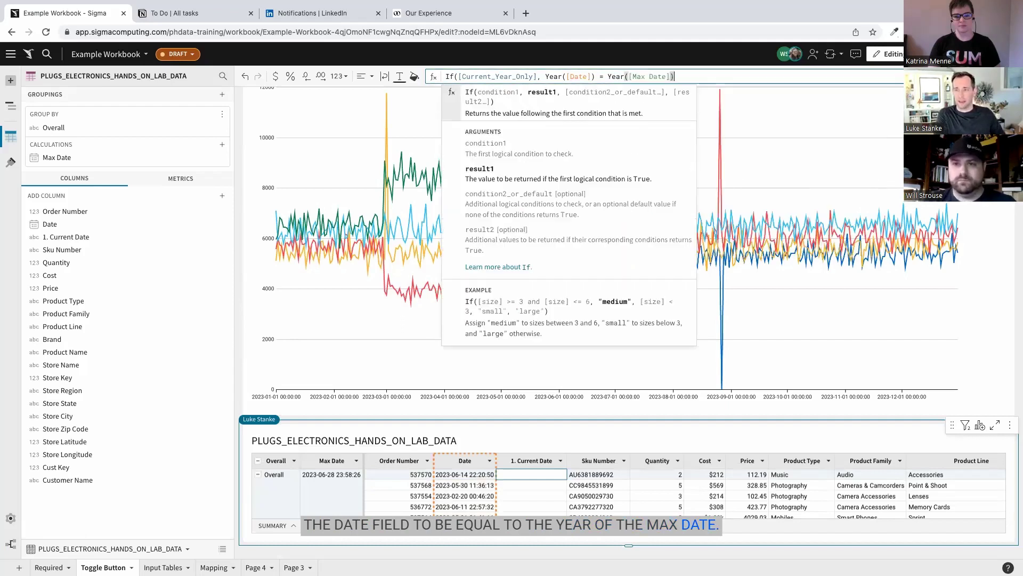
{"action": "type", "text": ", fal"}
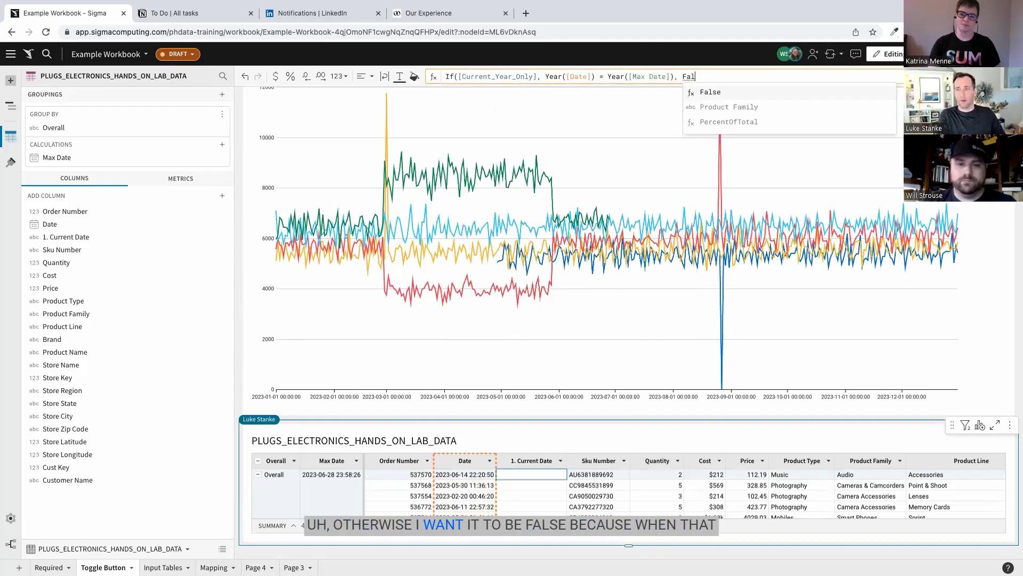
{"action": "key", "text": "Tab"}
{"action": "type", "text": ")"}
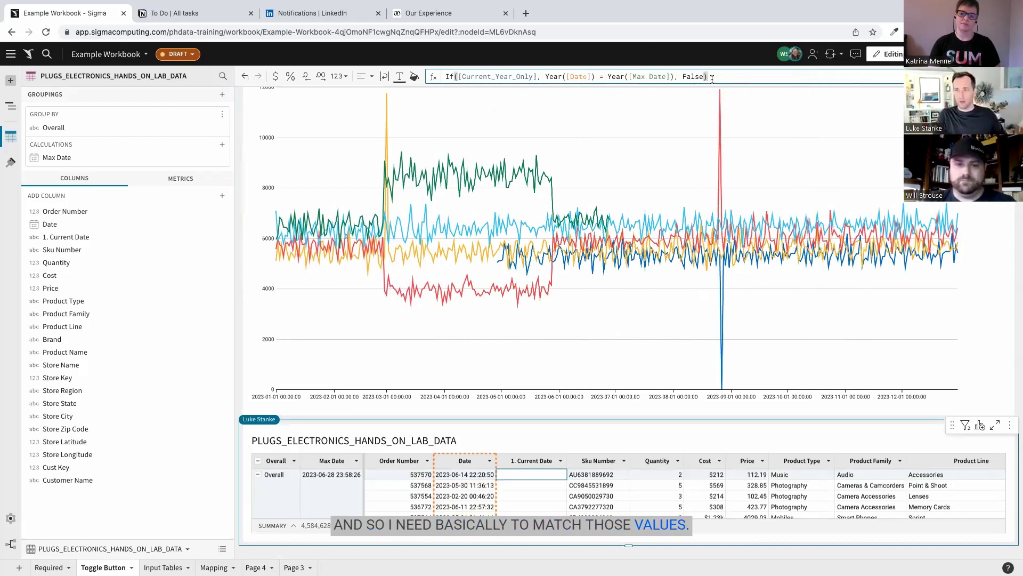
{"action": "key", "text": "Return"}
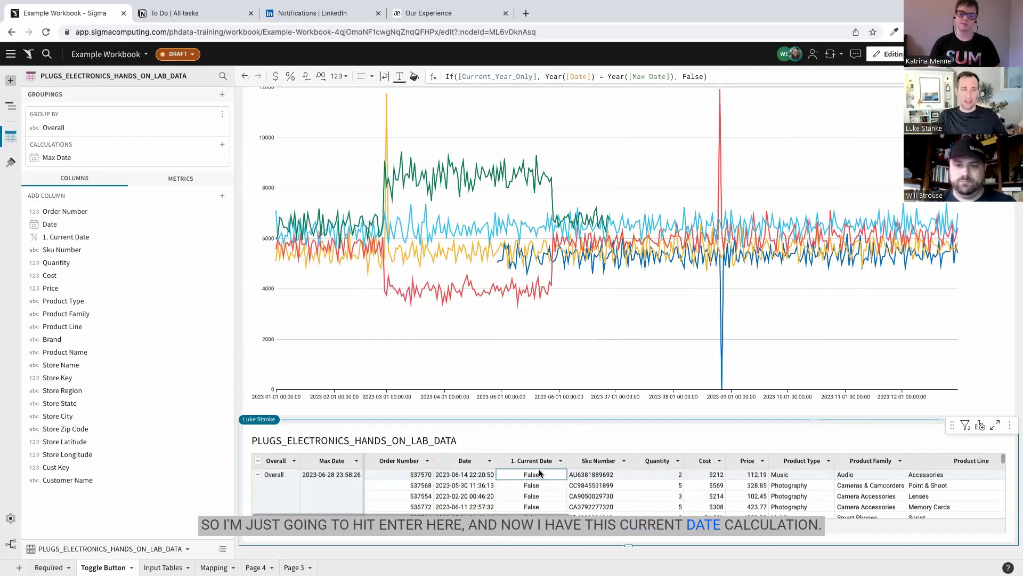
{"action": "scroll", "coordinate": [548, 416], "scroll_direction": "up", "scroll_amount": 3}
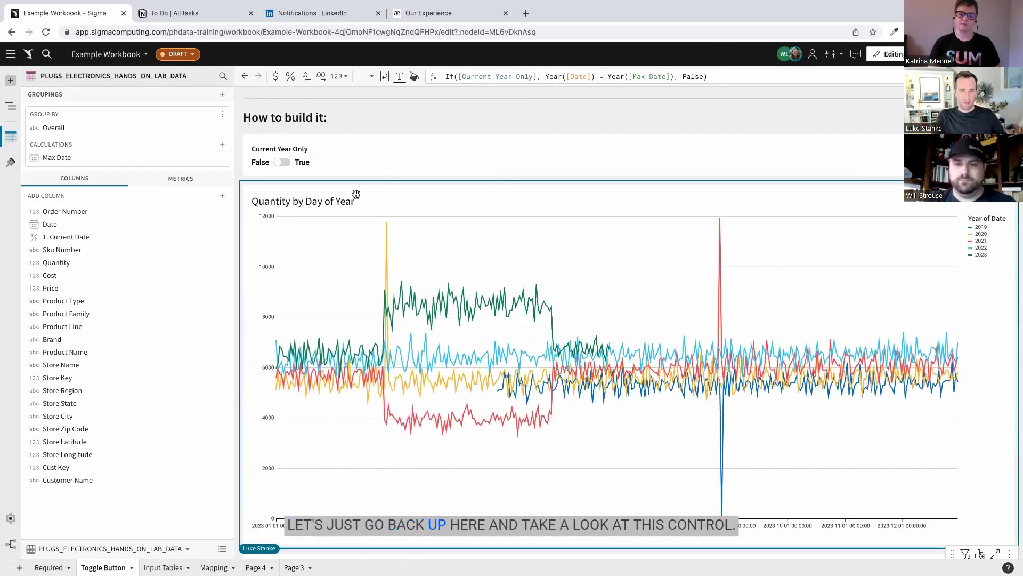
{"action": "left_click", "coordinate": [336, 150]}
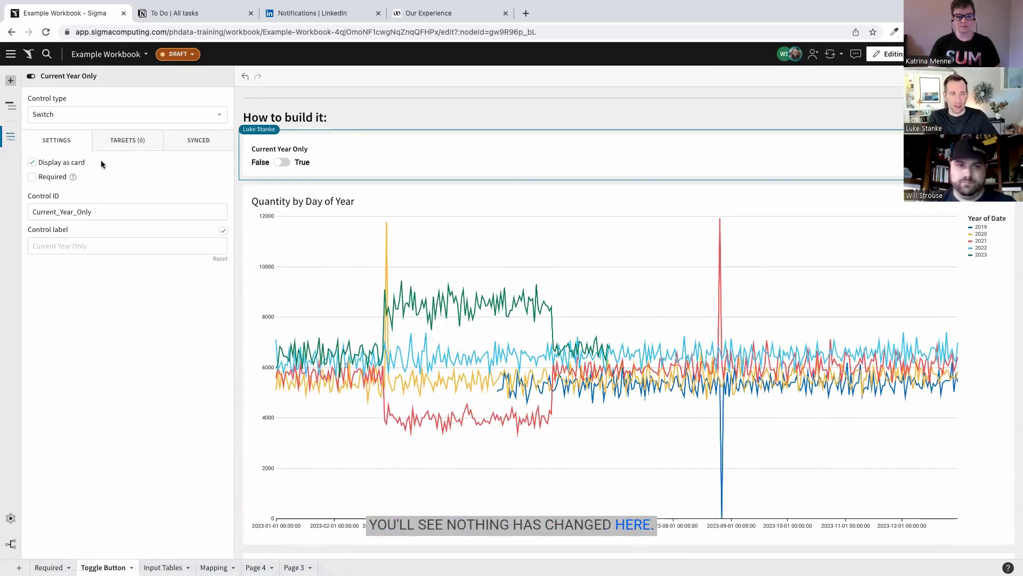
Review the switch's Targets tab and which dataset references the control.
{"action": "left_click", "coordinate": [104, 143]}
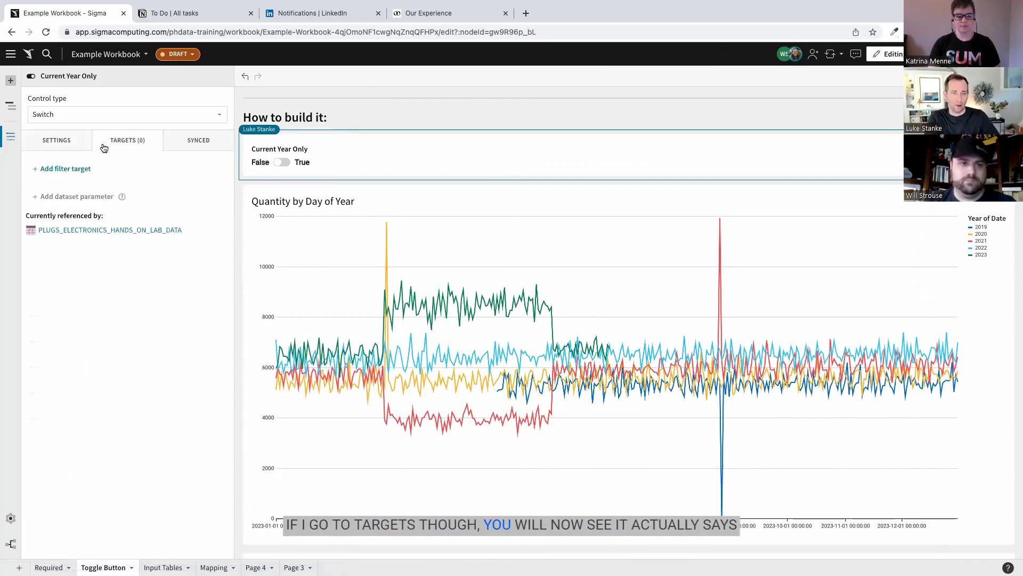
{"action": "triple_click", "coordinate": [34, 215]}
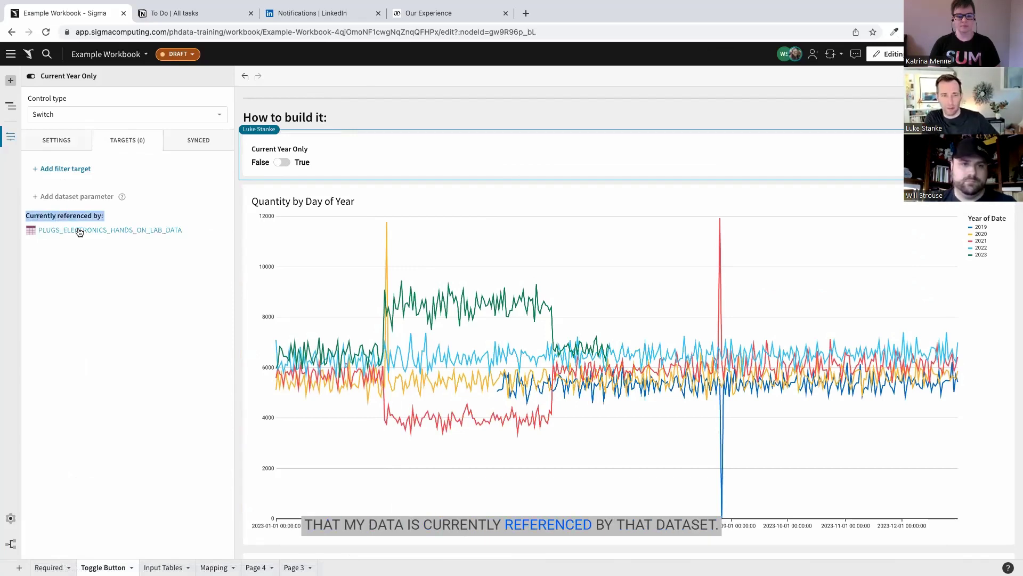
{"action": "left_click", "coordinate": [124, 258]}
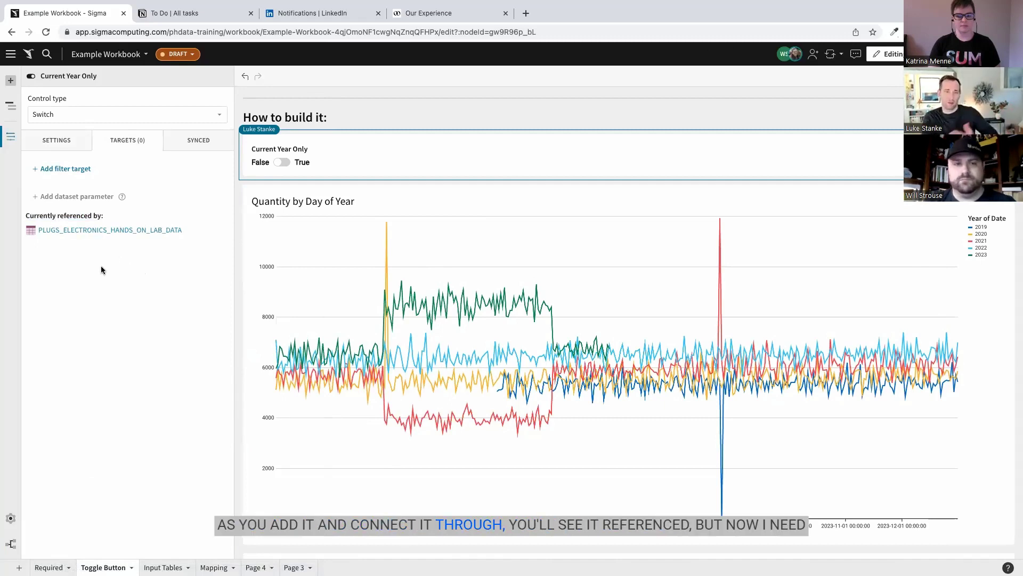
Add PLUGS_ELECTRONICS_HANDS_ON_LAB_DATA as filter target on the Current Date column.
{"action": "left_click", "coordinate": [57, 170]}
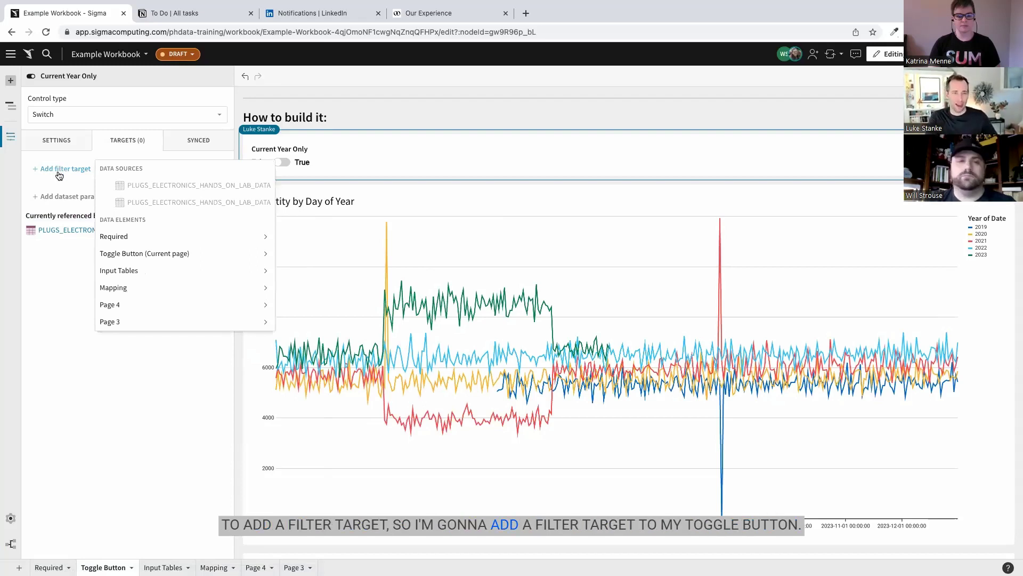
{"action": "mouse_move", "coordinate": [144, 252]}
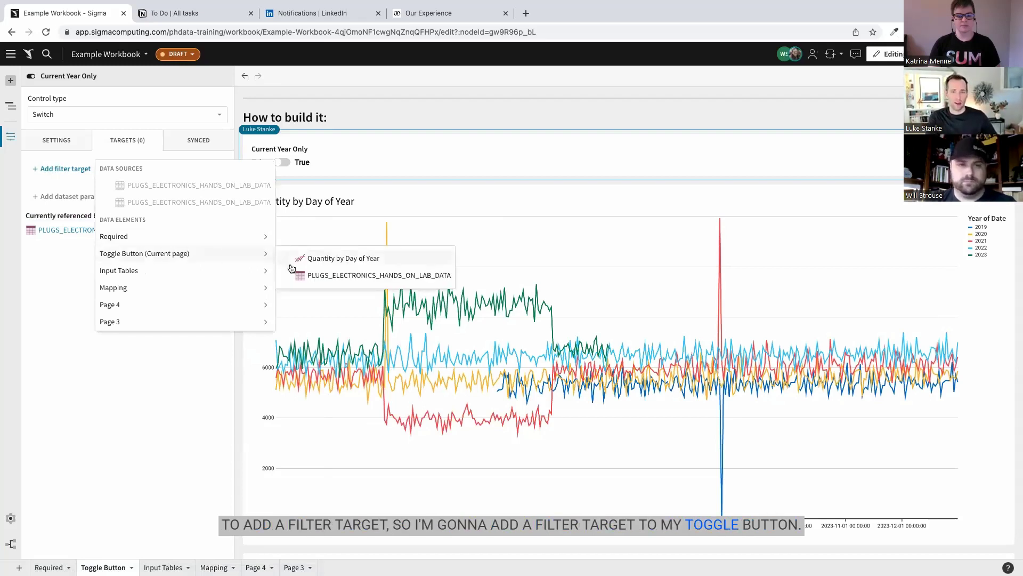
{"action": "left_click", "coordinate": [324, 272]}
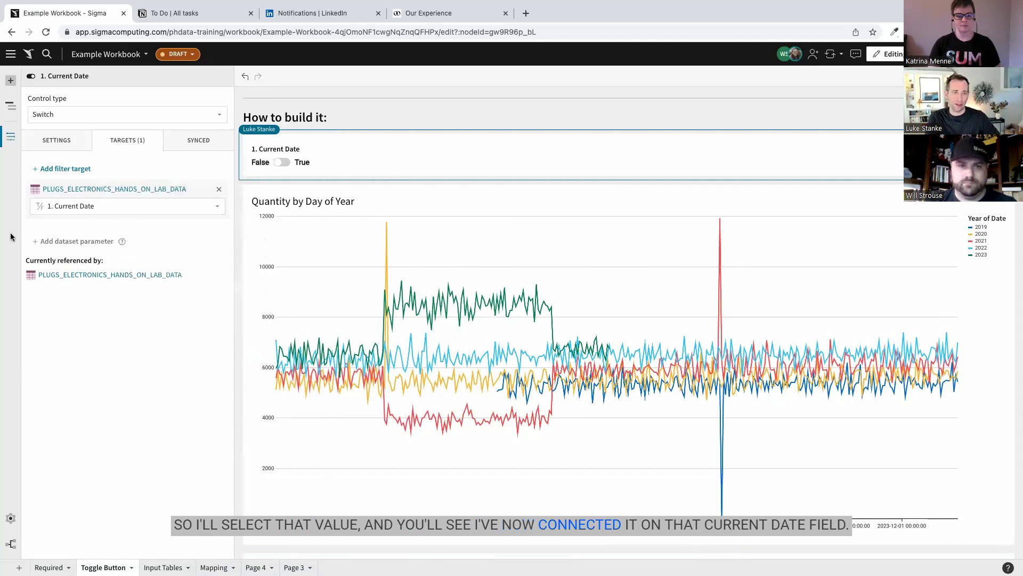
{"action": "left_click", "coordinate": [66, 210]}
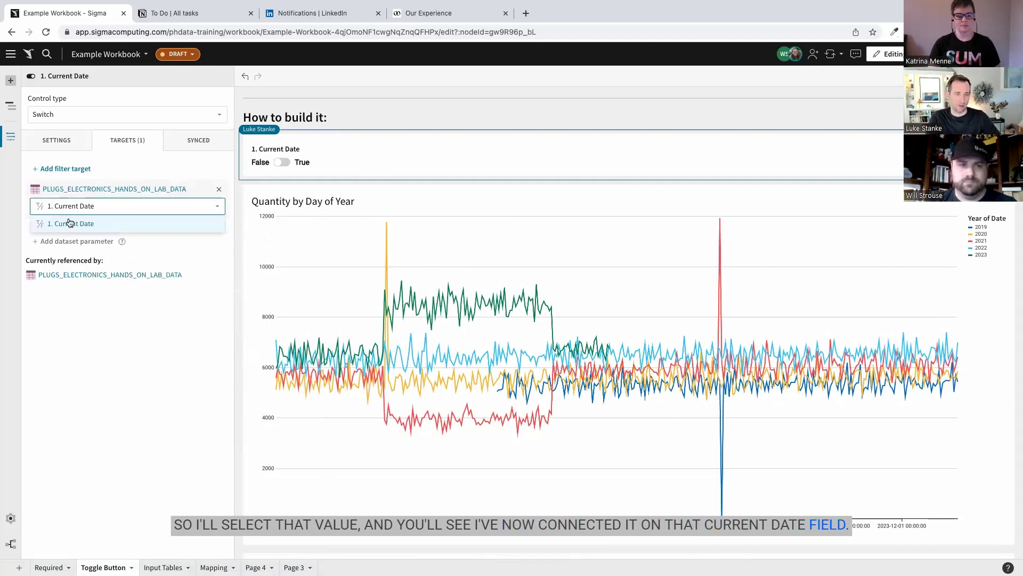
{"action": "left_click", "coordinate": [36, 223]}
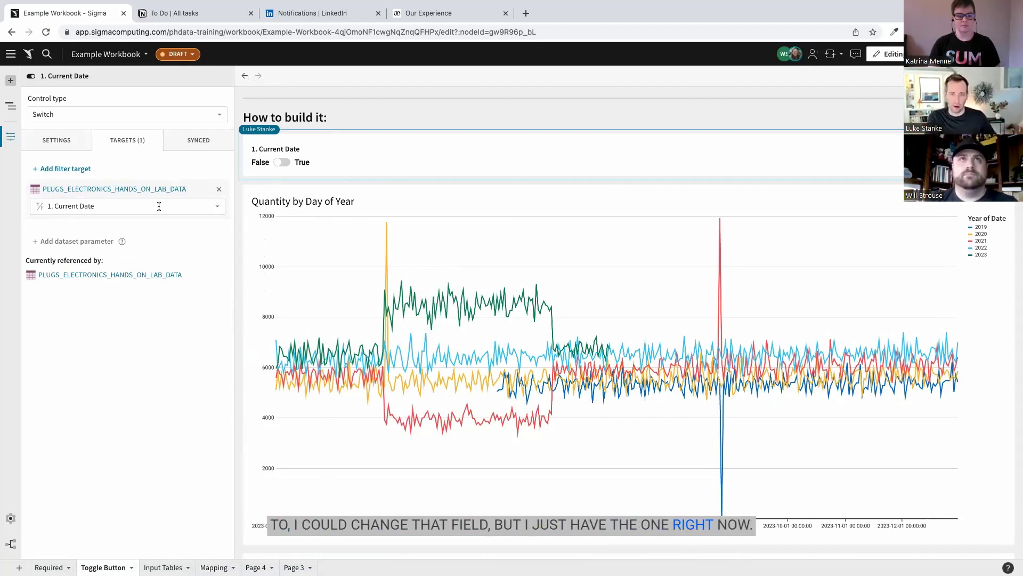
Switch the toggle to True for 2023 only and relabel it 'Is current year?'.
{"action": "left_click", "coordinate": [281, 163]}
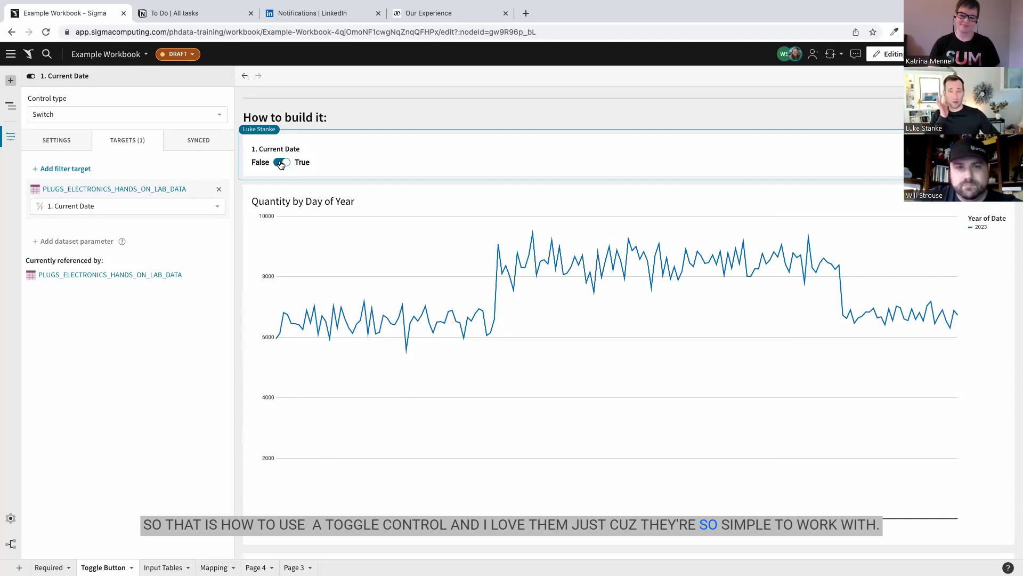
{"action": "double_click", "coordinate": [260, 148]}
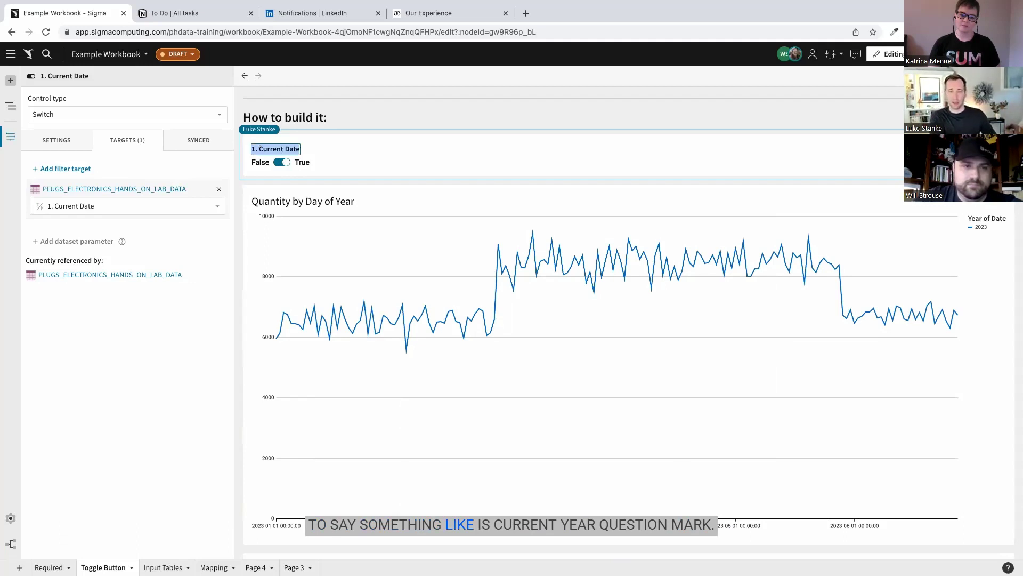
{"action": "type", "text": "Is current year?"}
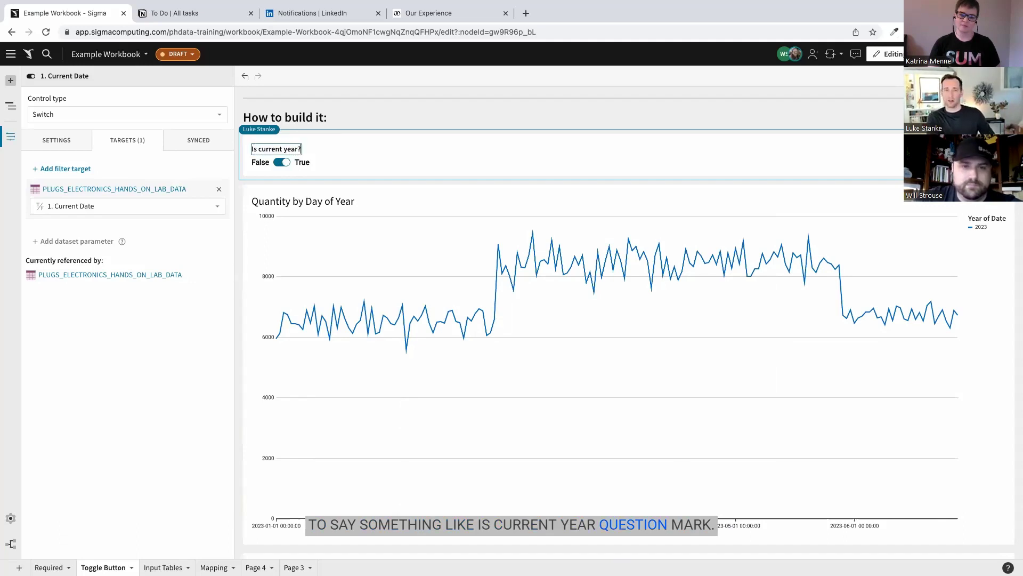
{"action": "key", "text": "Return"}
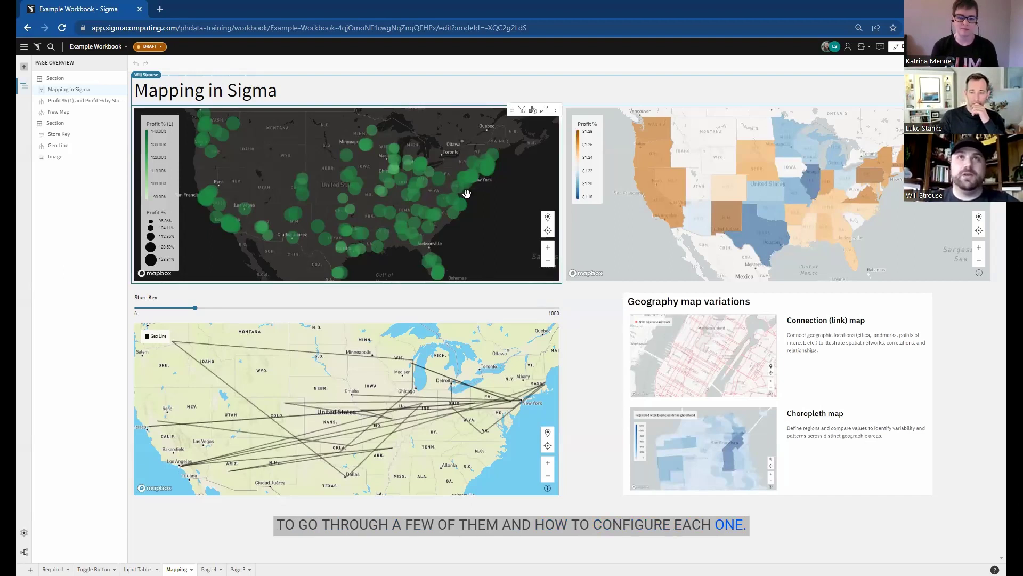
{"action": "mouse_move", "coordinate": [345, 408]}
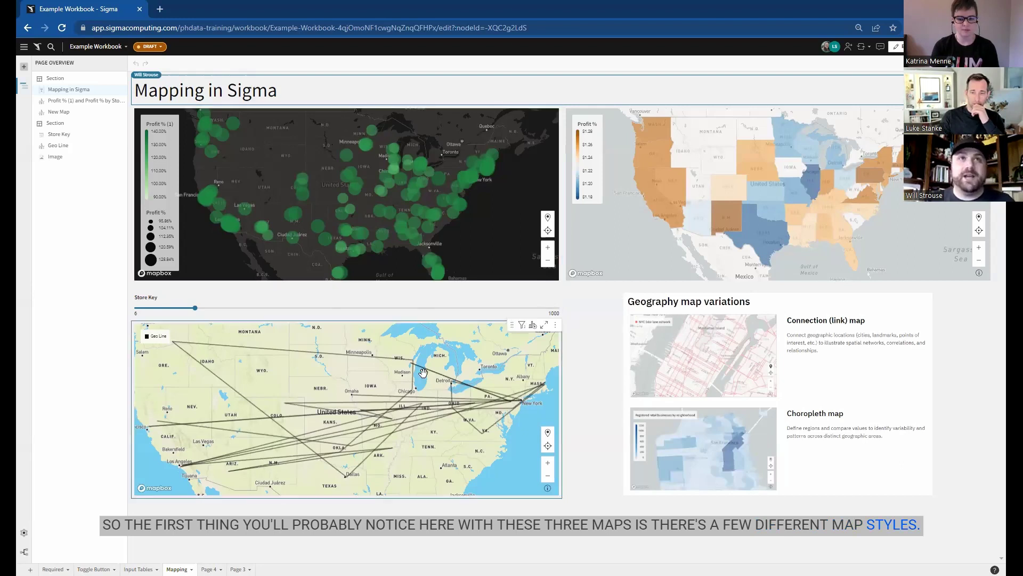
{"action": "left_click", "coordinate": [441, 324]}
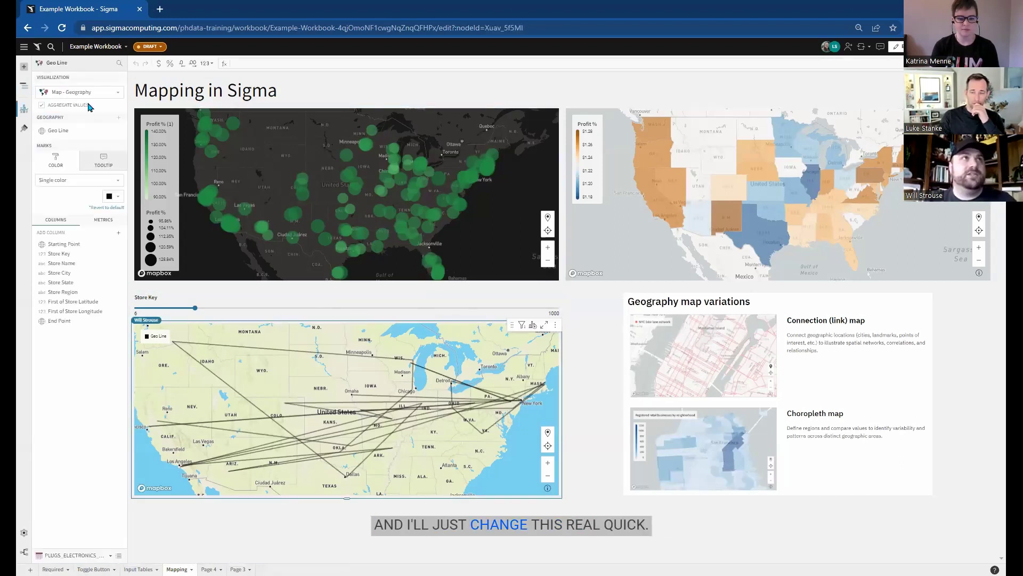
{"action": "left_click", "coordinate": [23, 130]}
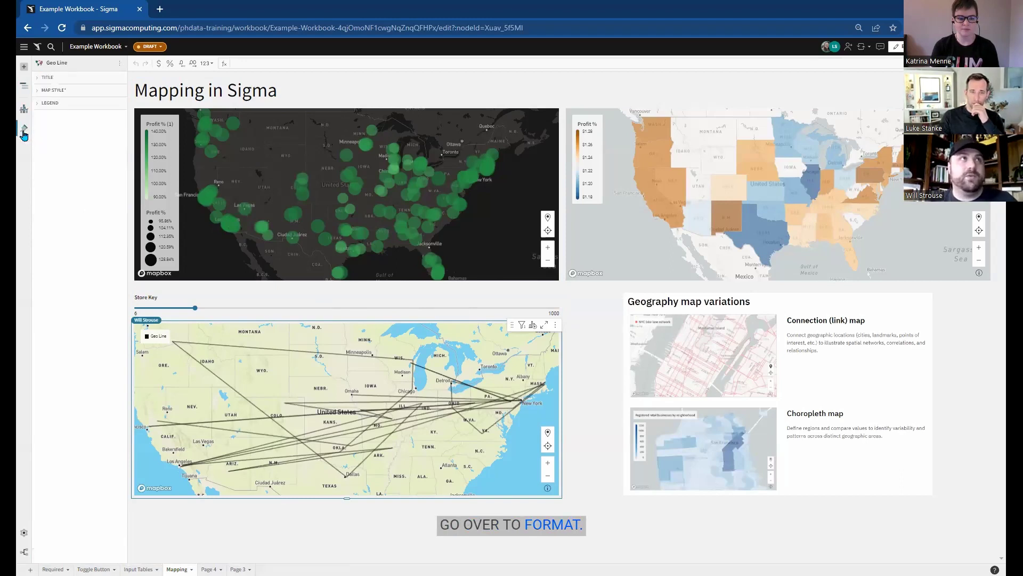
{"action": "left_click", "coordinate": [78, 92]}
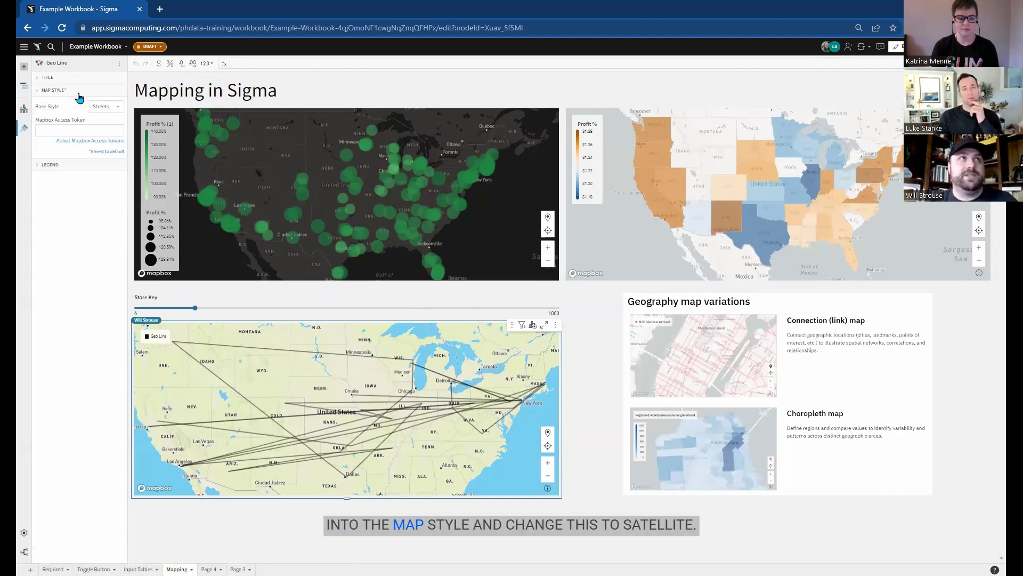
{"action": "left_click", "coordinate": [104, 105]}
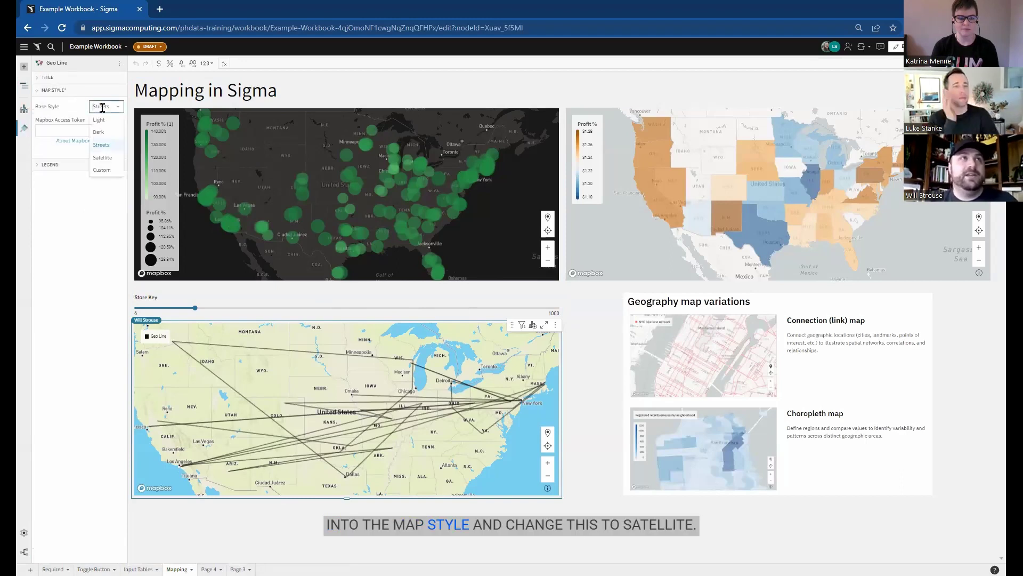
{"action": "left_click", "coordinate": [113, 158]}
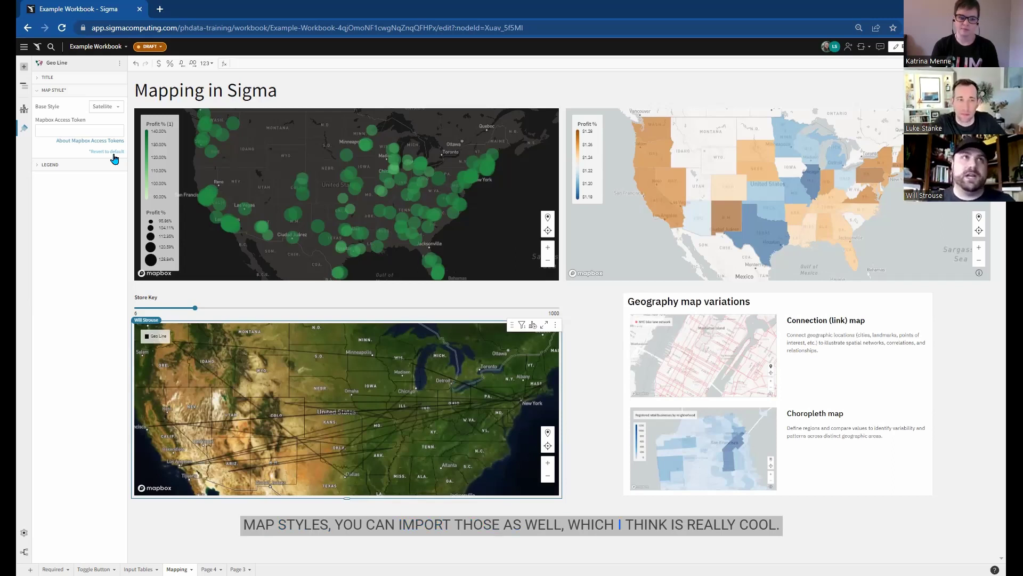
{"action": "left_click", "coordinate": [105, 106]}
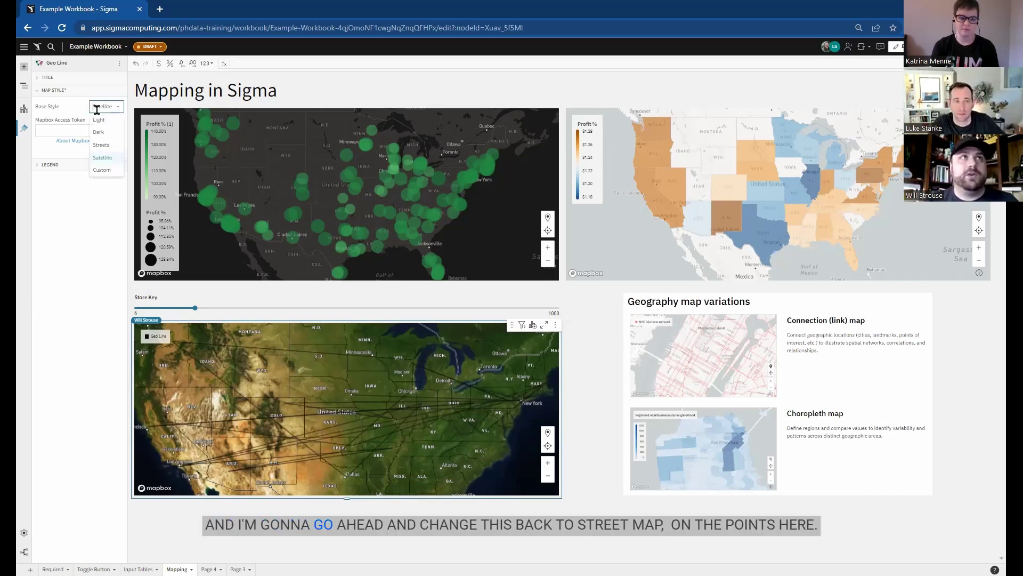
{"action": "left_click", "coordinate": [103, 145]}
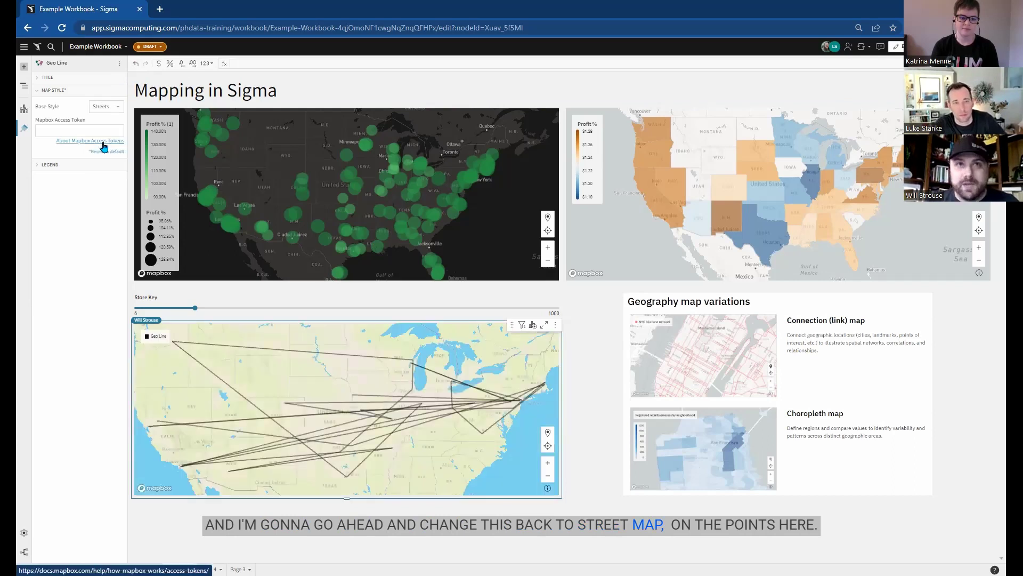
{"action": "left_click", "coordinate": [261, 130]}
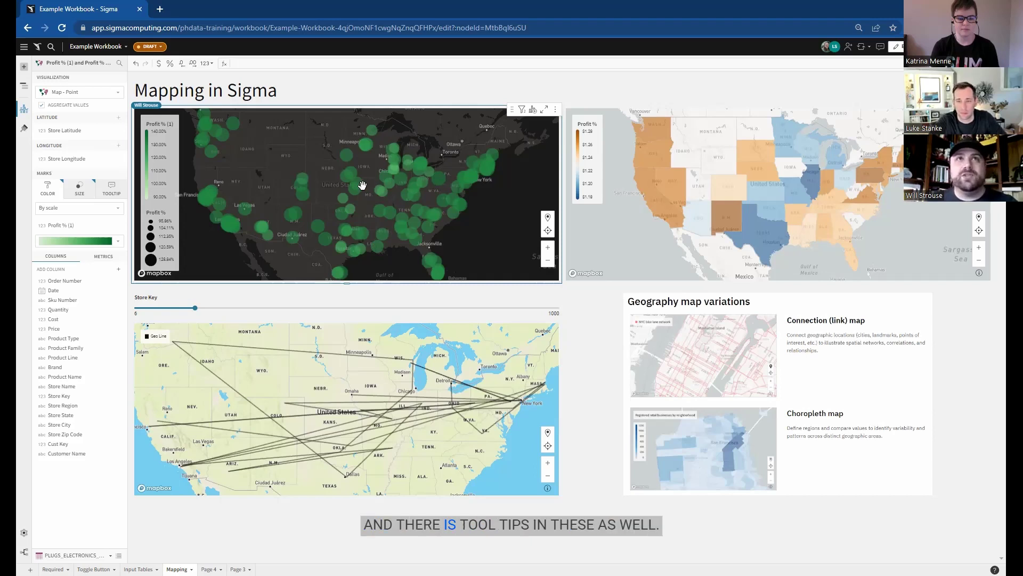
{"action": "mouse_move", "coordinate": [397, 202]}
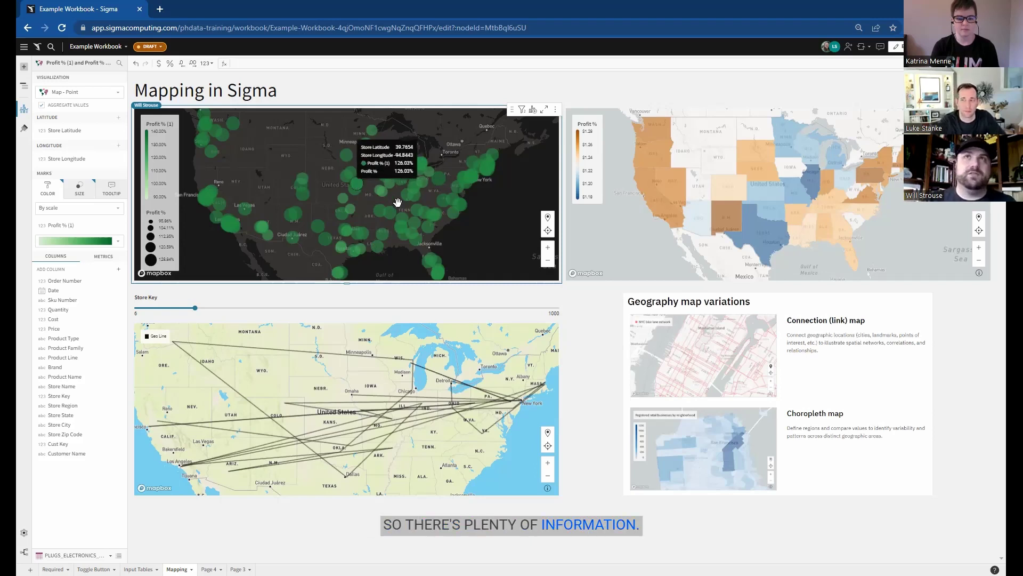
{"action": "left_click", "coordinate": [625, 254]}
{"action": "right_click", "coordinate": [625, 254]}
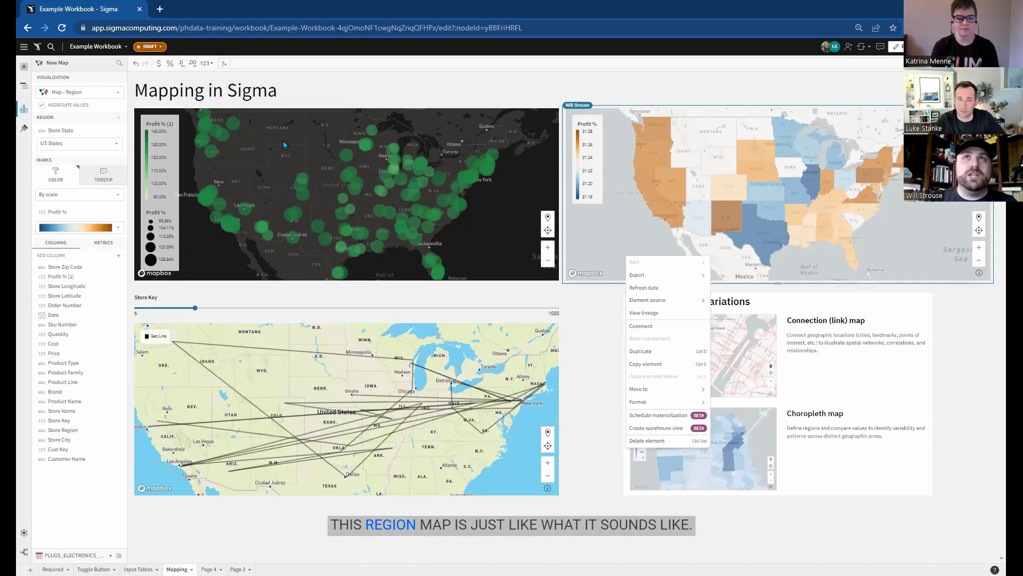
{"action": "left_click", "coordinate": [627, 207]}
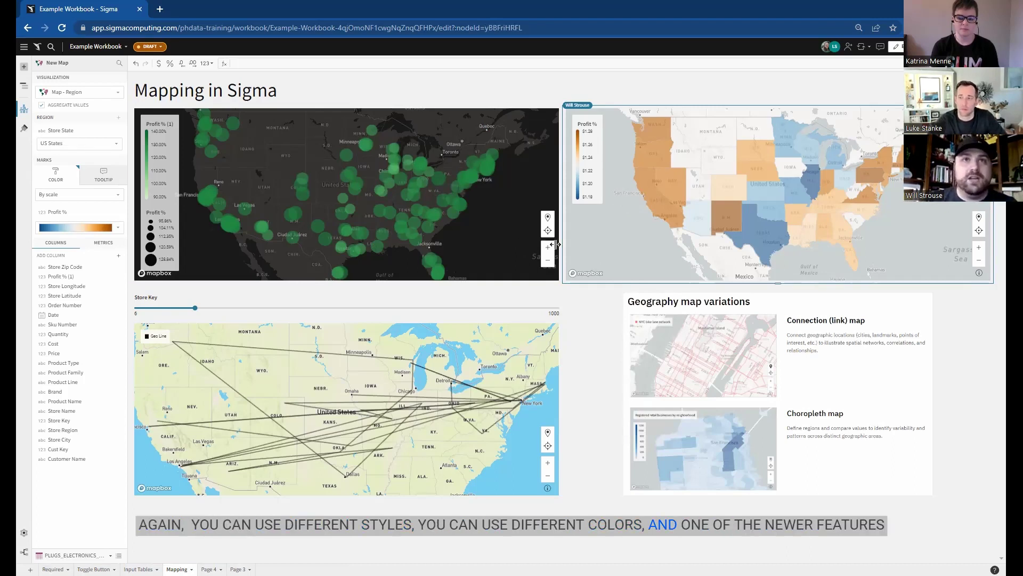
{"action": "left_click", "coordinate": [466, 338]}
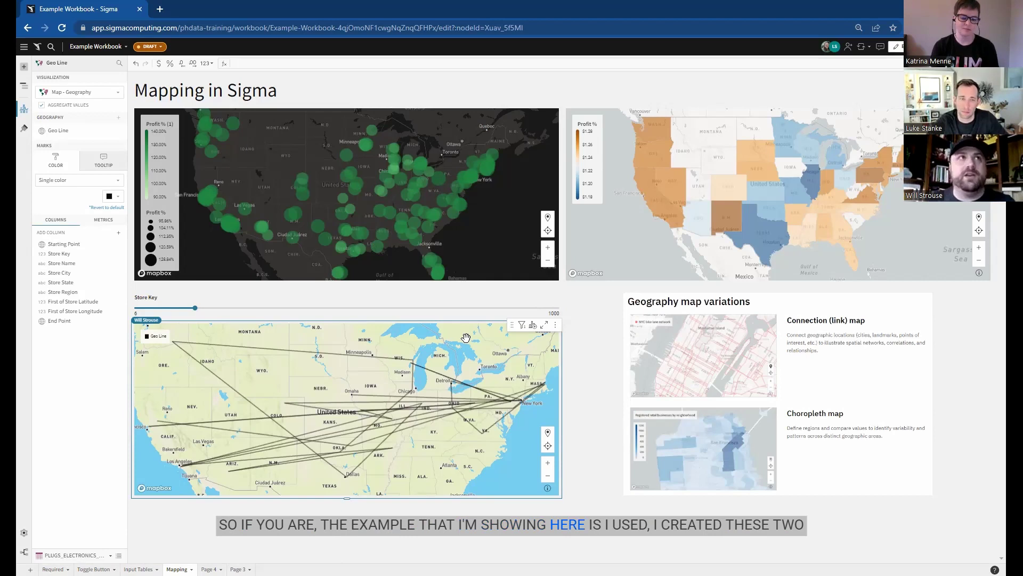
{"action": "left_click", "coordinate": [63, 323]}
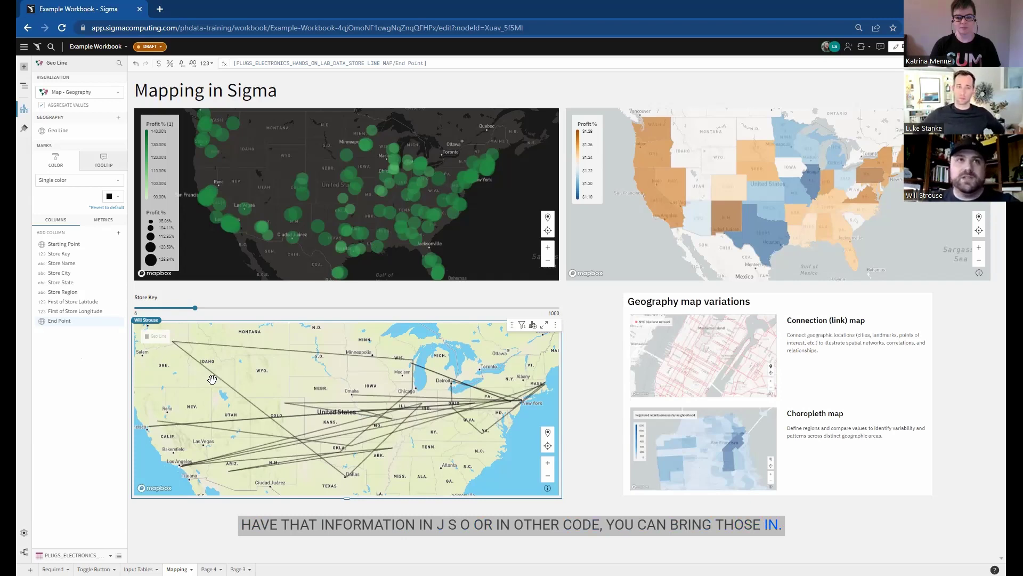
{"action": "left_click", "coordinate": [273, 384]}
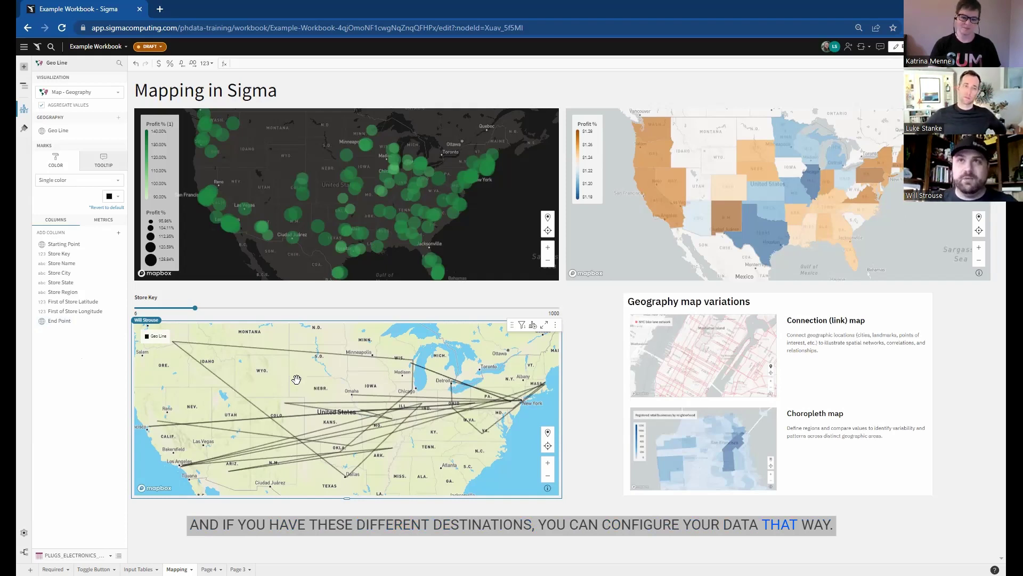
{"action": "left_click", "coordinate": [716, 355]}
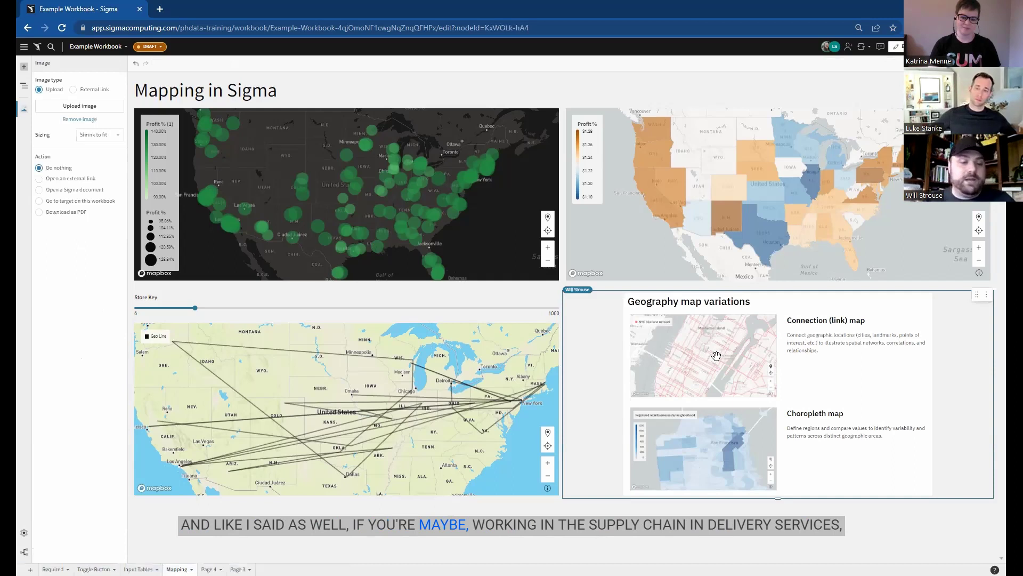